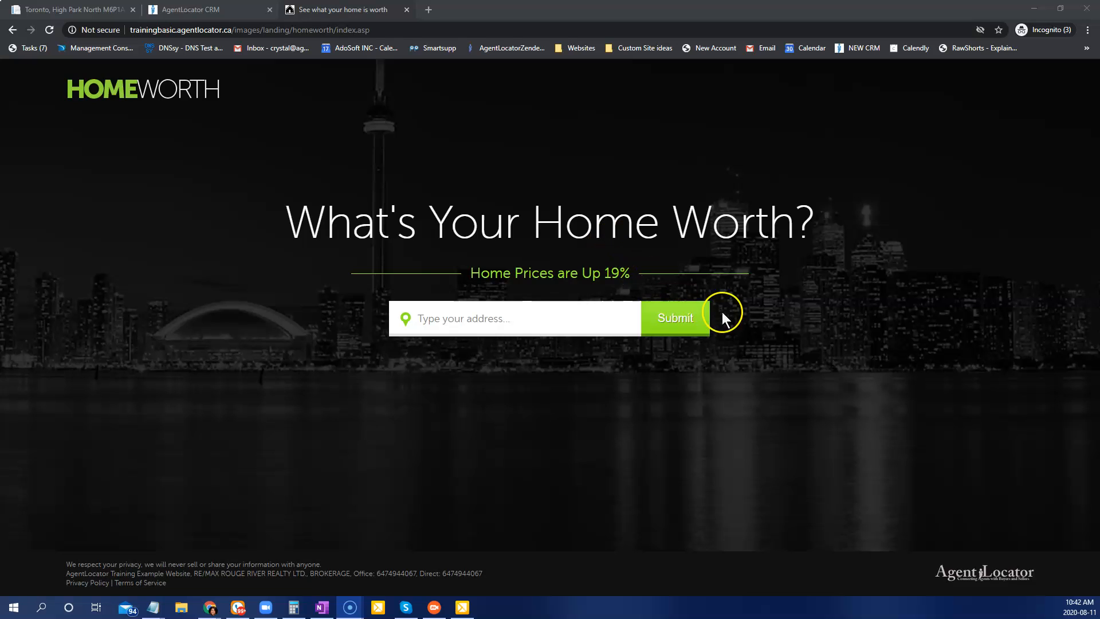
left_click(428, 317)
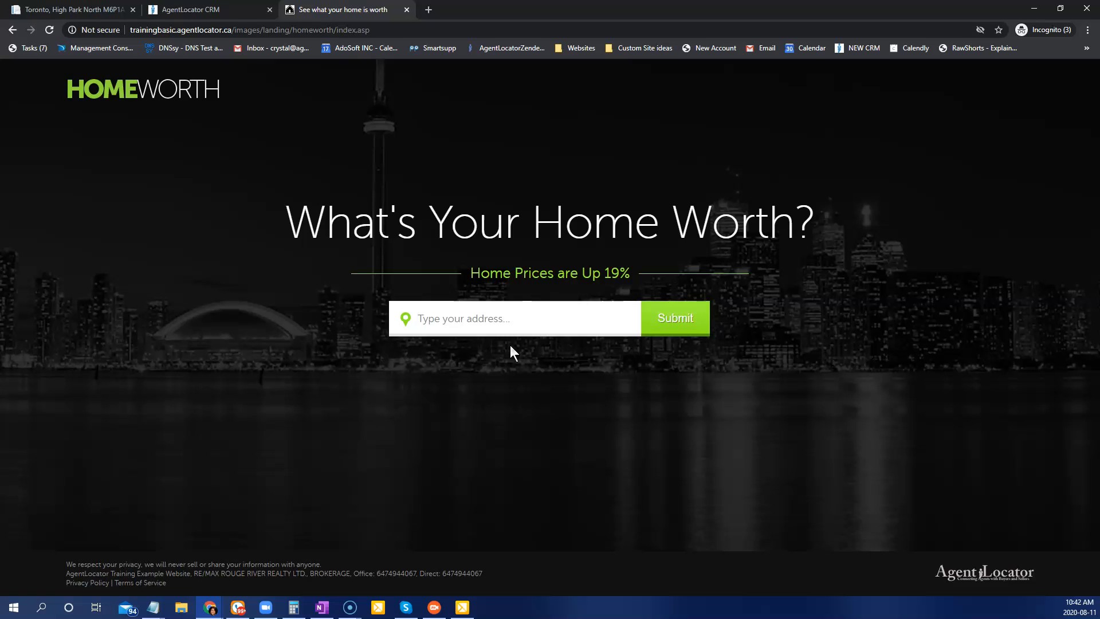
type("123")
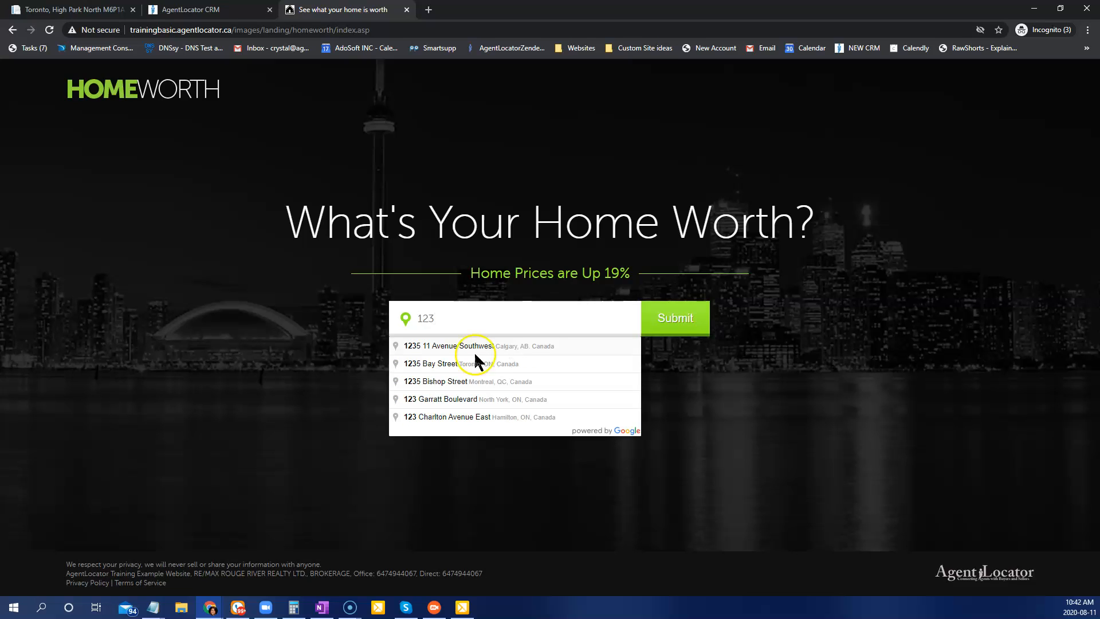
left_click(476, 363)
left_click(674, 317)
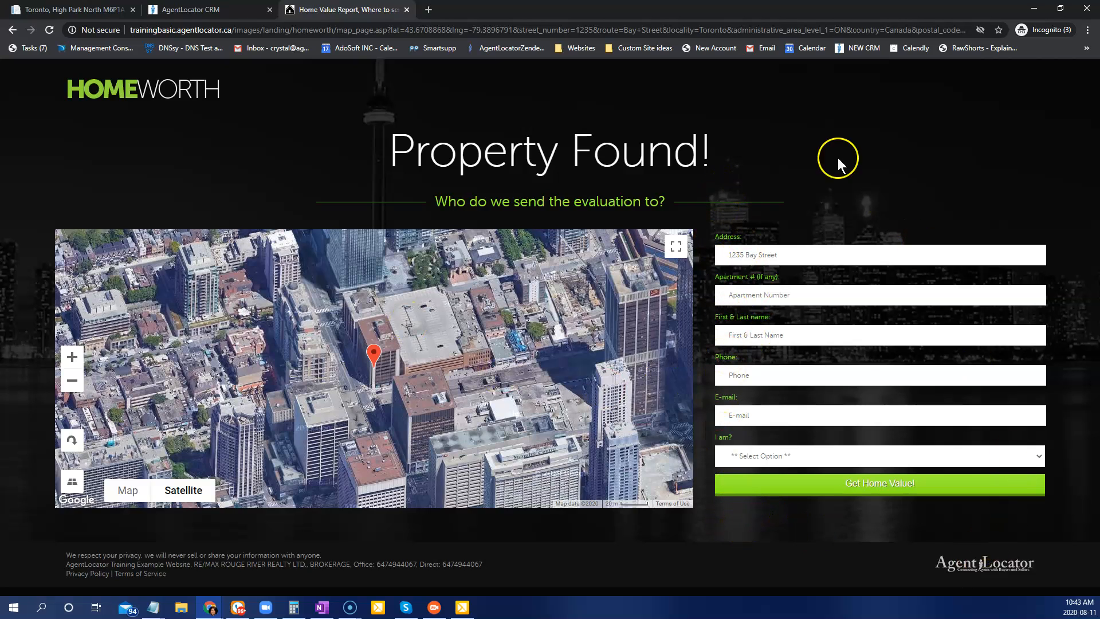
Step: Open the HomeWorth test lead in the CRM, read through its Notes & Calls, then return to Property Found
left_click(184, 9)
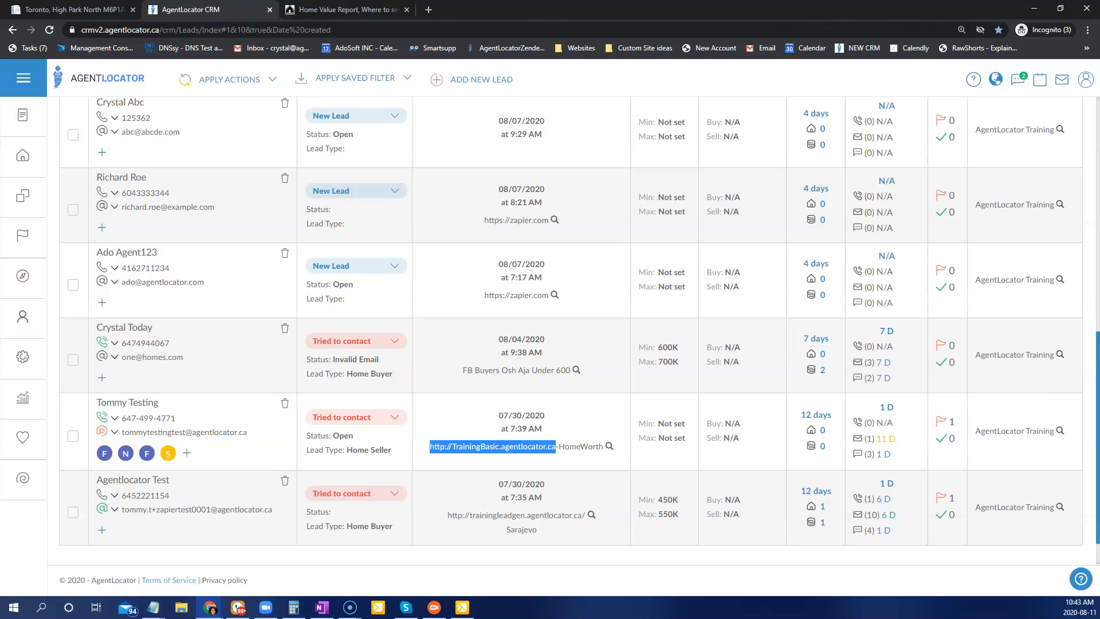
left_click(133, 403)
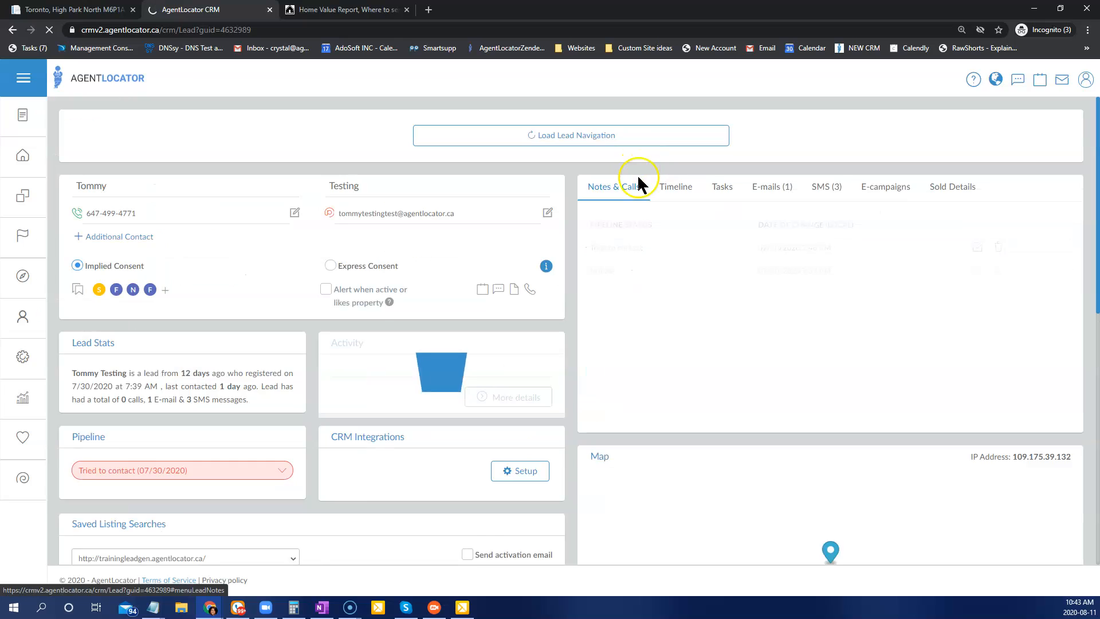
left_click(607, 177)
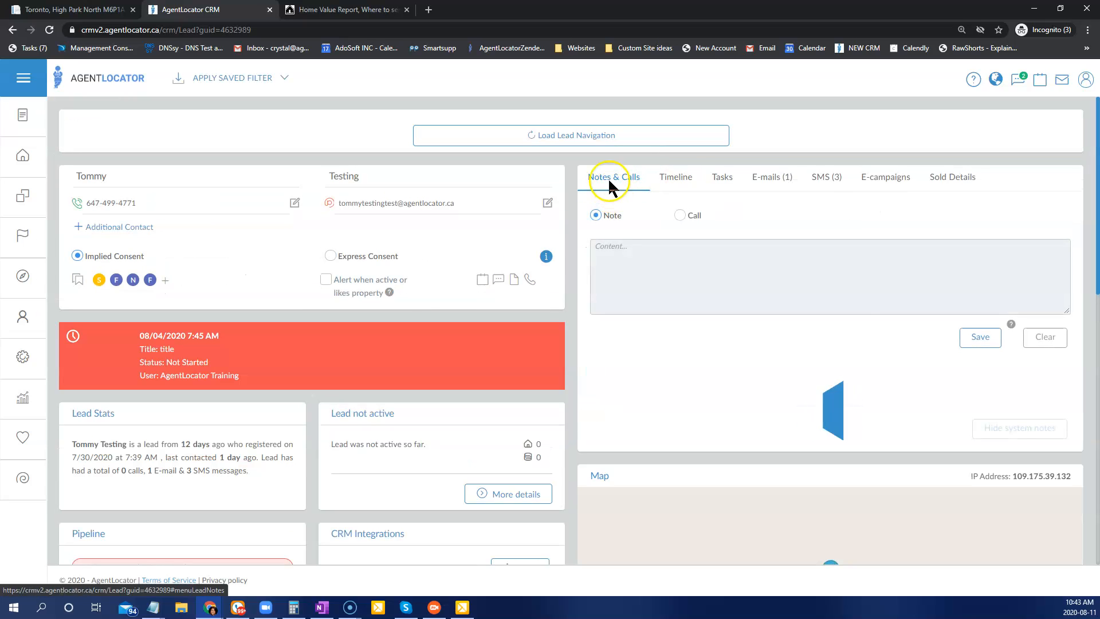
scroll(892, 472, "down", 10)
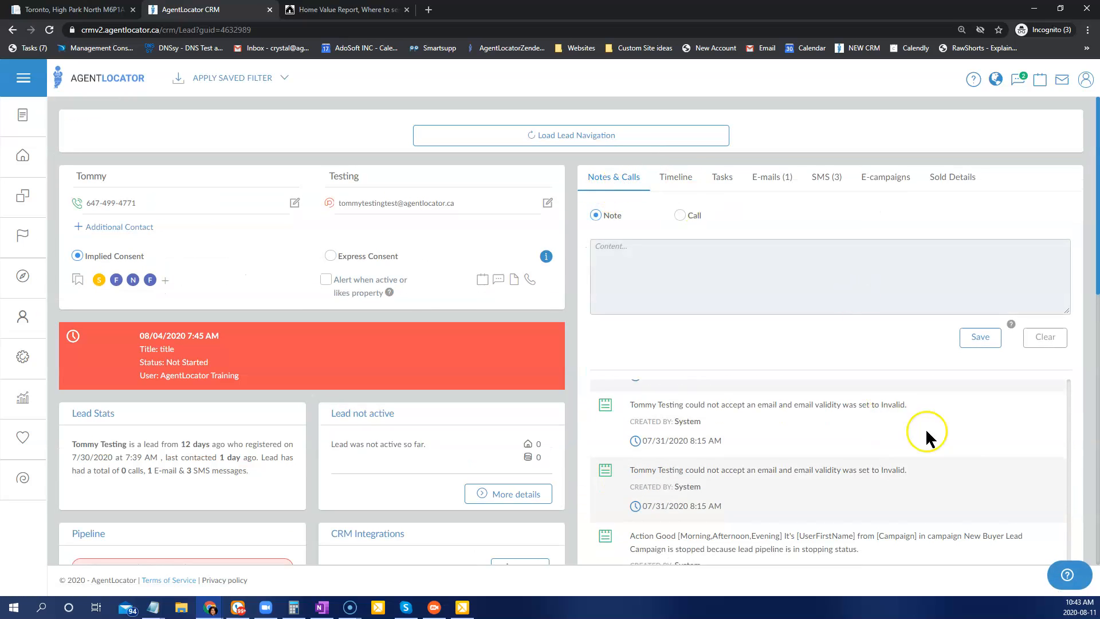
scroll(977, 424, "down", 6)
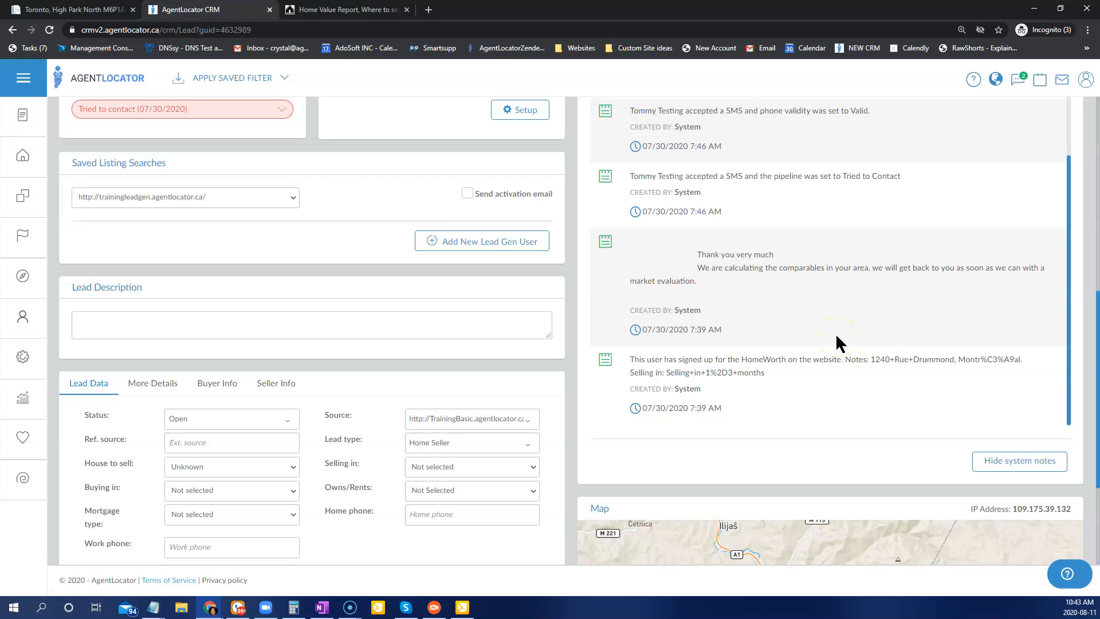
left_click(320, 10)
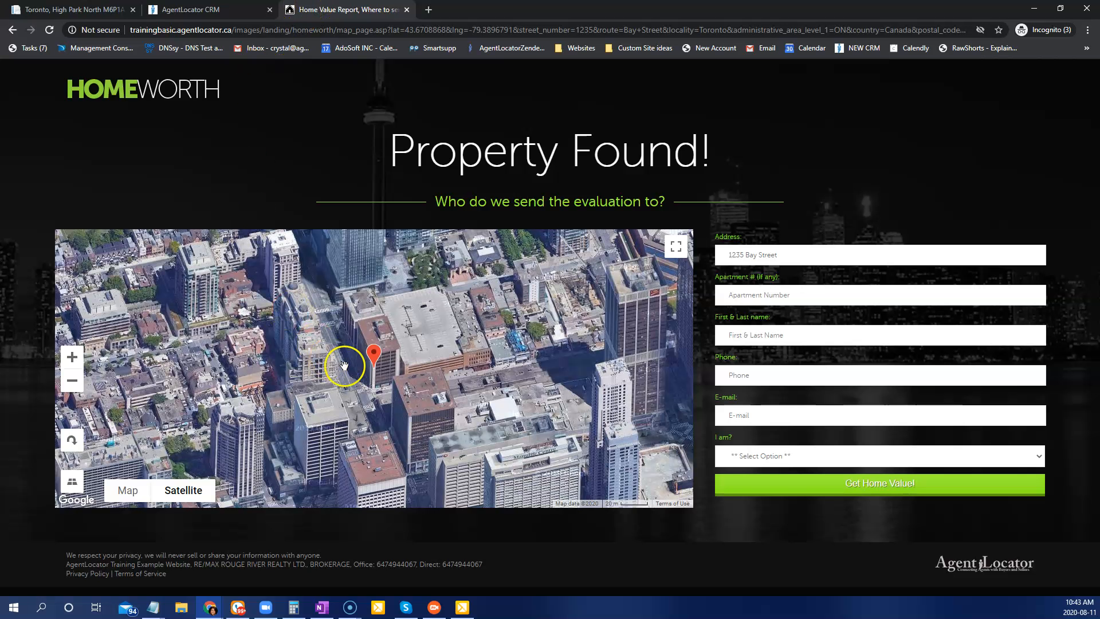
Step: Go back and add -2 after homeworth in the URL to load the alternate landing page
left_click(11, 32)
left_click(333, 29)
left_click(334, 30)
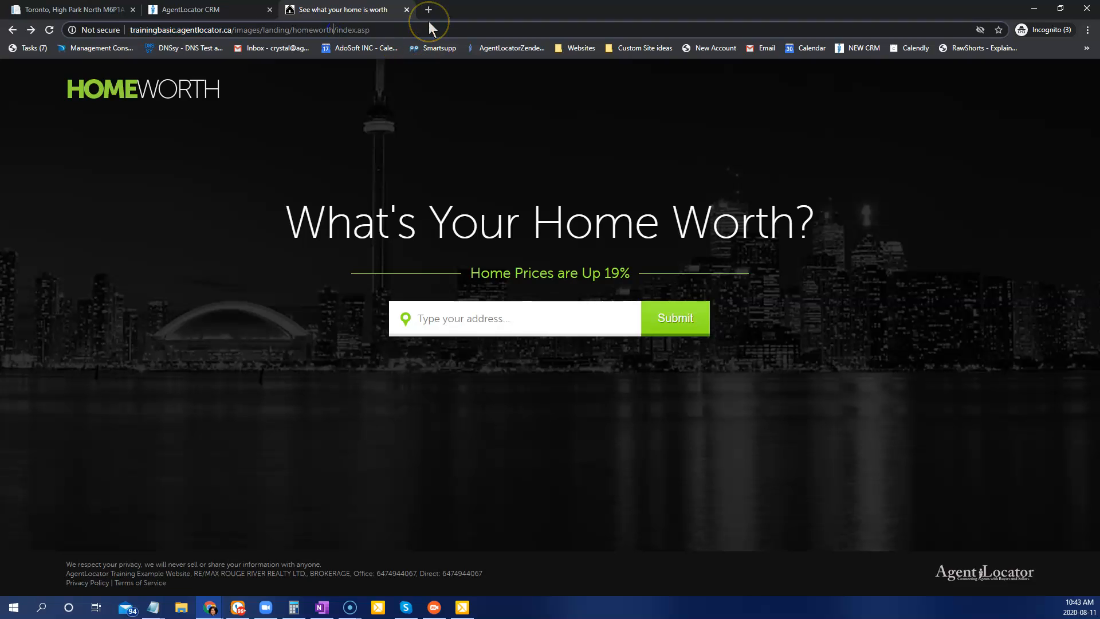
type("-2")
key("Return")
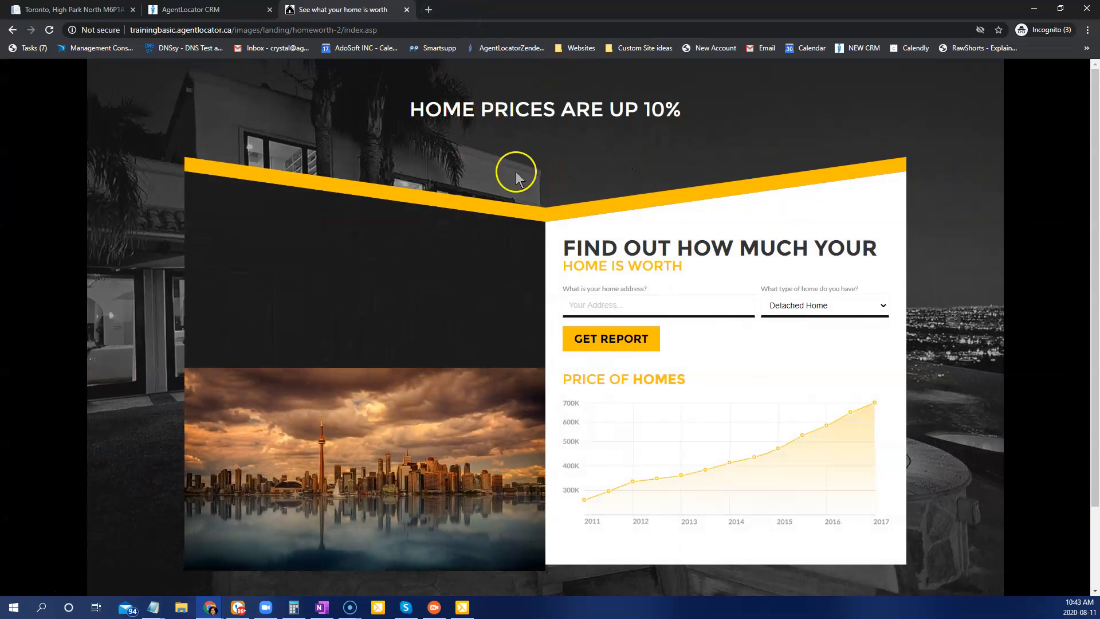
left_click_drag(407, 109, 685, 110)
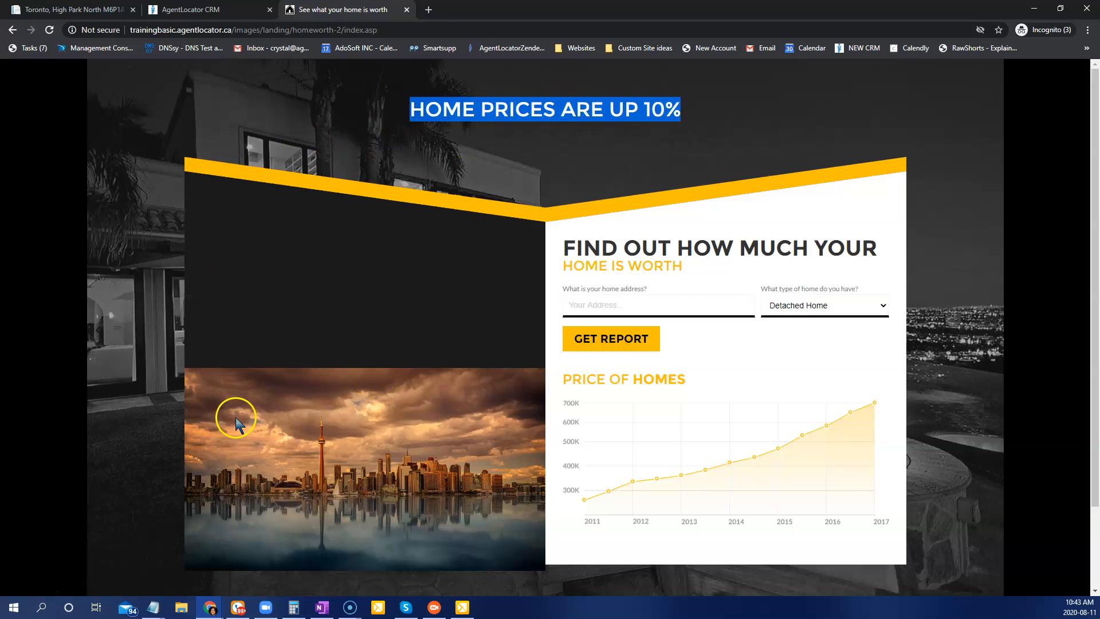
left_click_drag(692, 269, 561, 243)
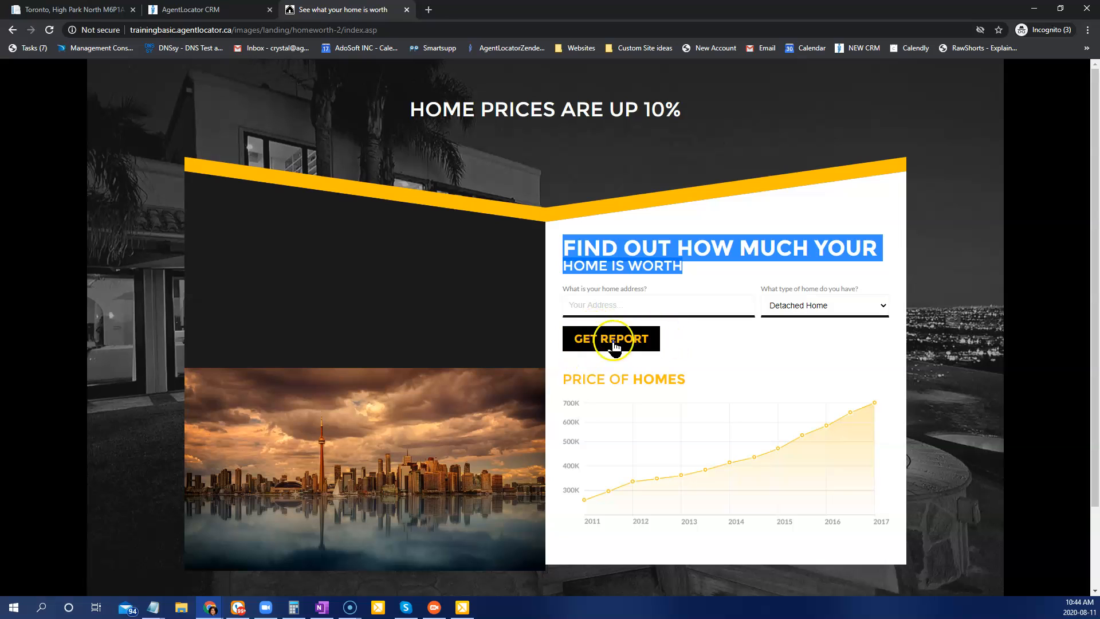
left_click(623, 303)
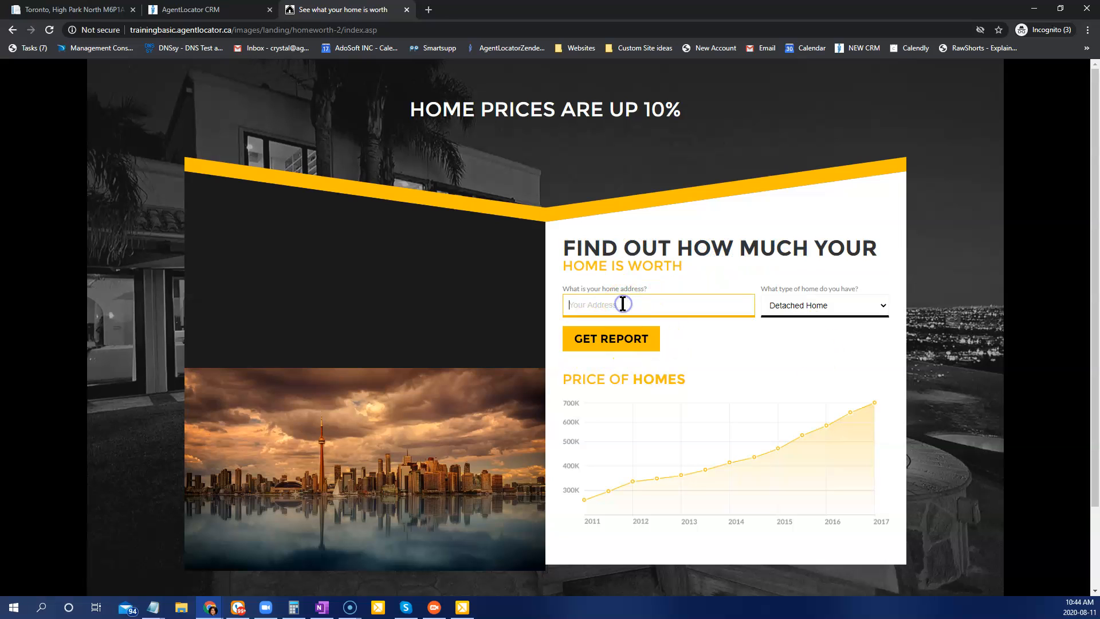
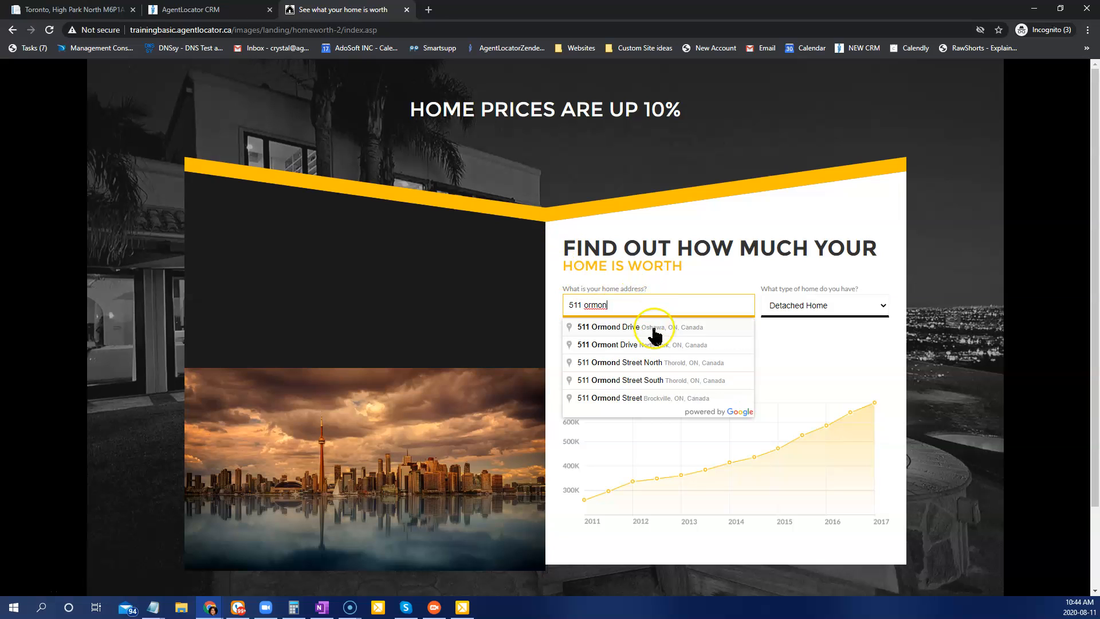
left_click(658, 329)
left_click(809, 308)
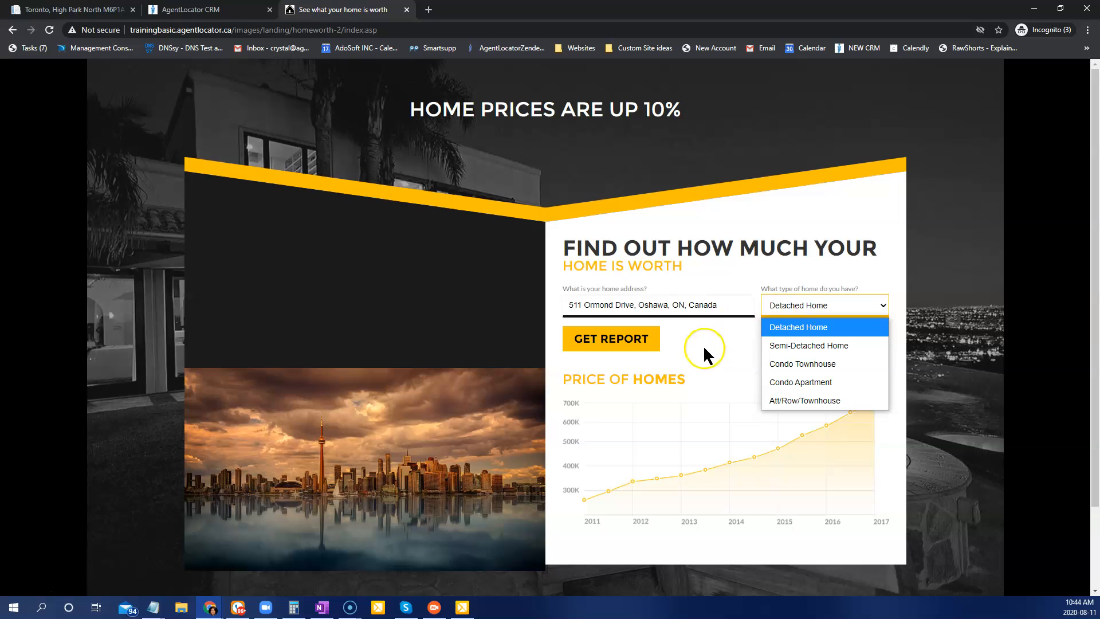
left_click(825, 306)
left_click(606, 343)
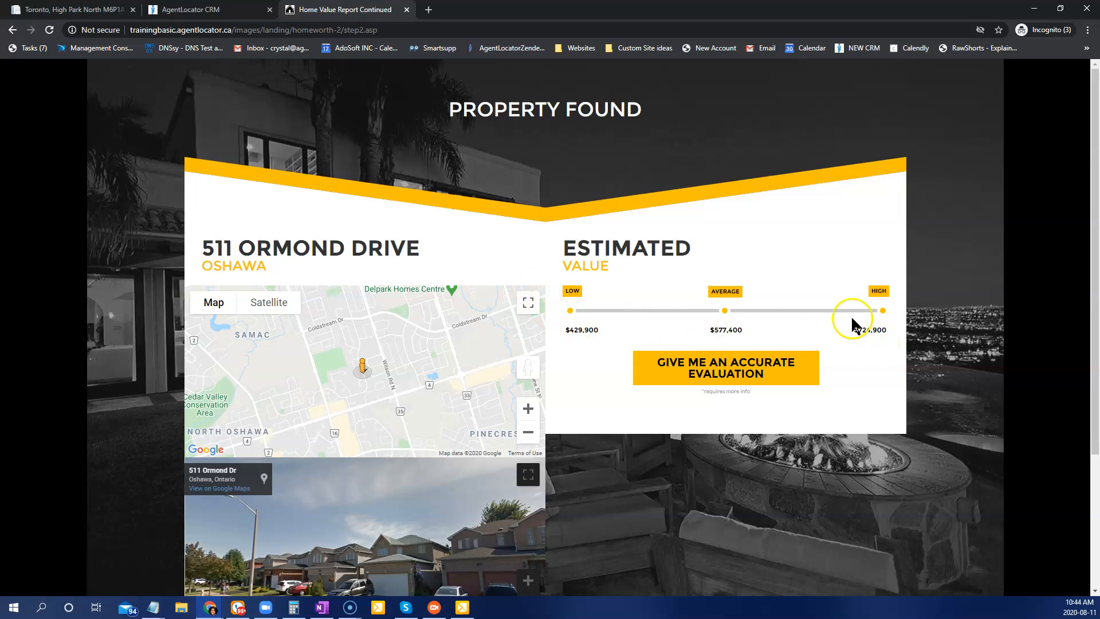
left_click_drag(632, 252, 581, 267)
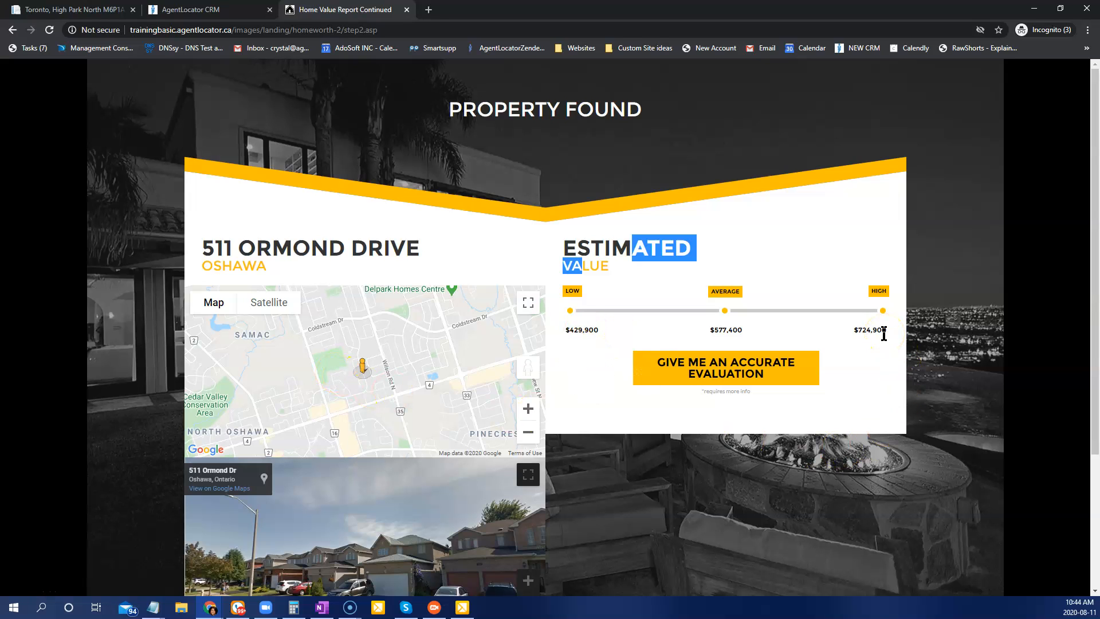
left_click(716, 371)
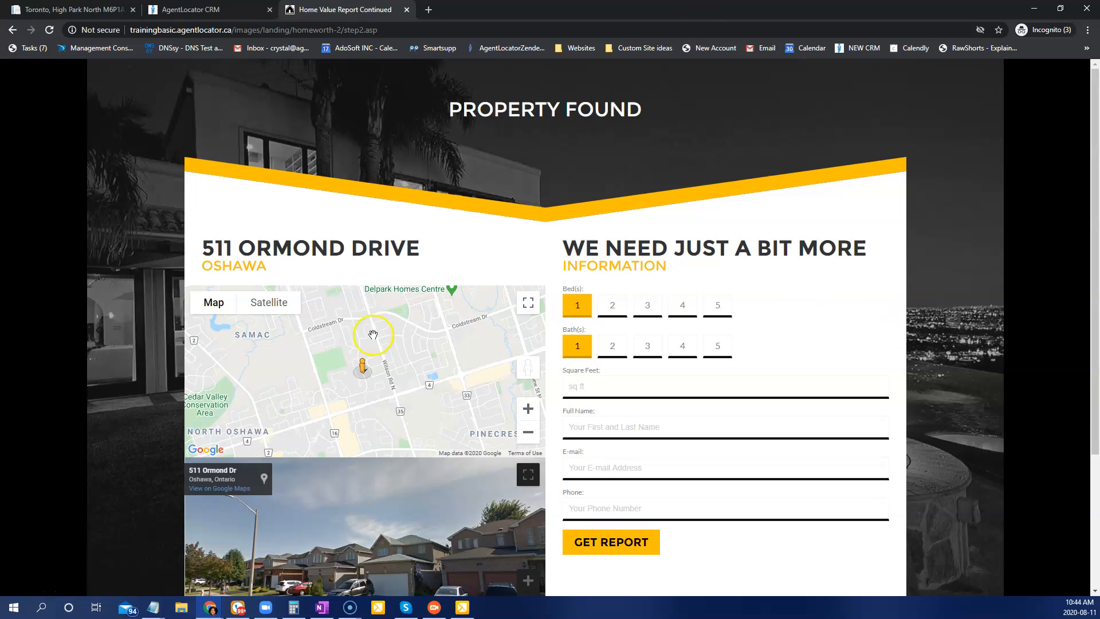
left_click_drag(342, 30, 295, 32)
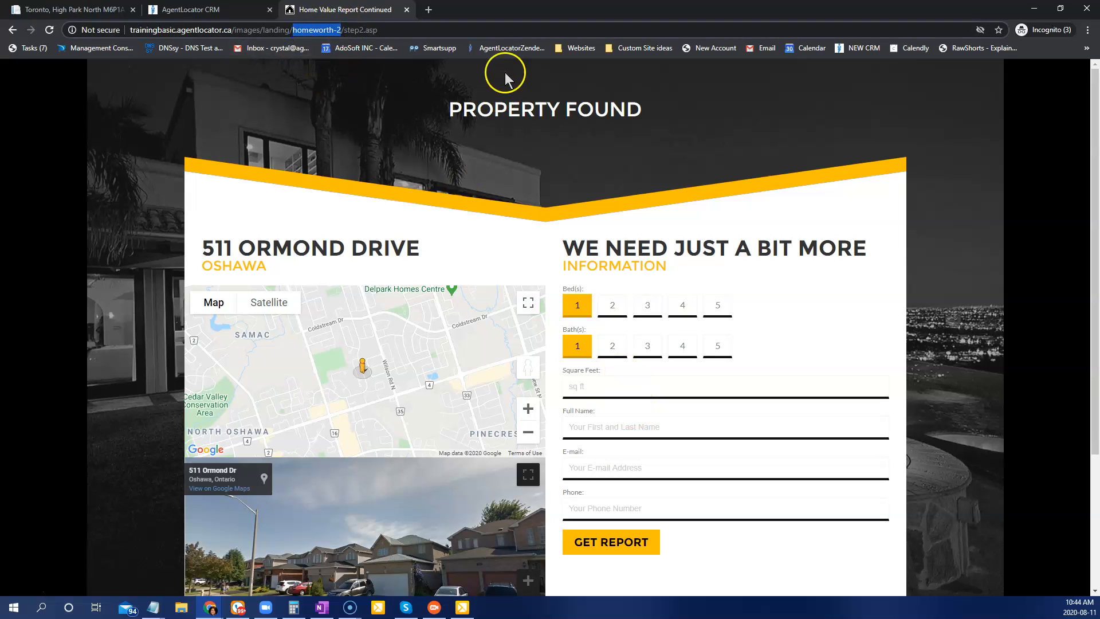
Step: Replace homeworth-2 with condoworth in the URL and dismiss the something-went-wrong alert
type("condoworth")
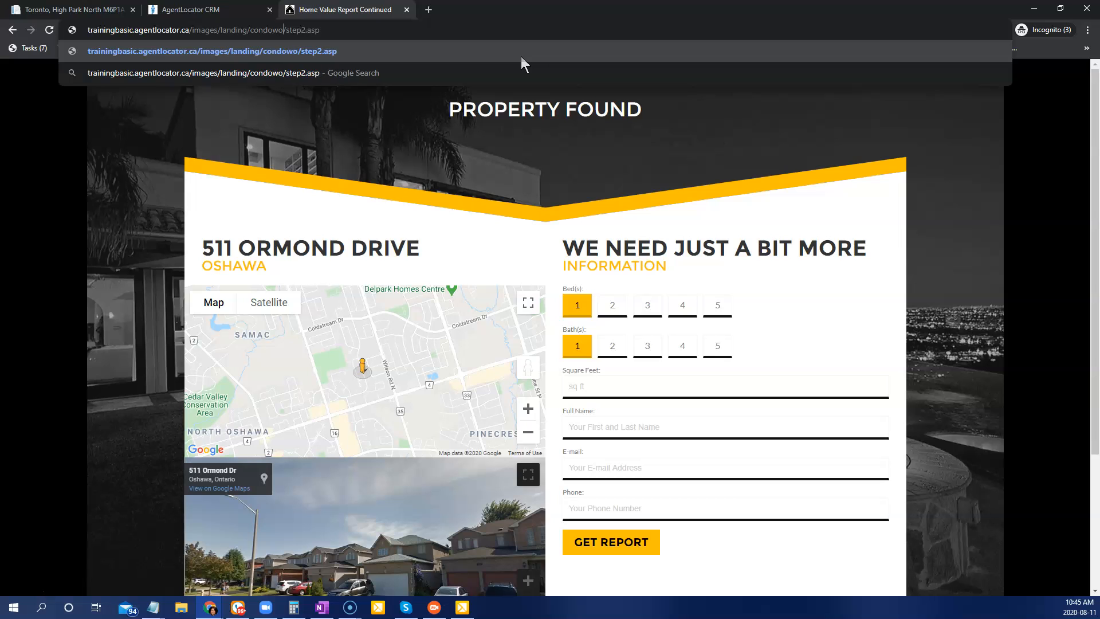
key("Return")
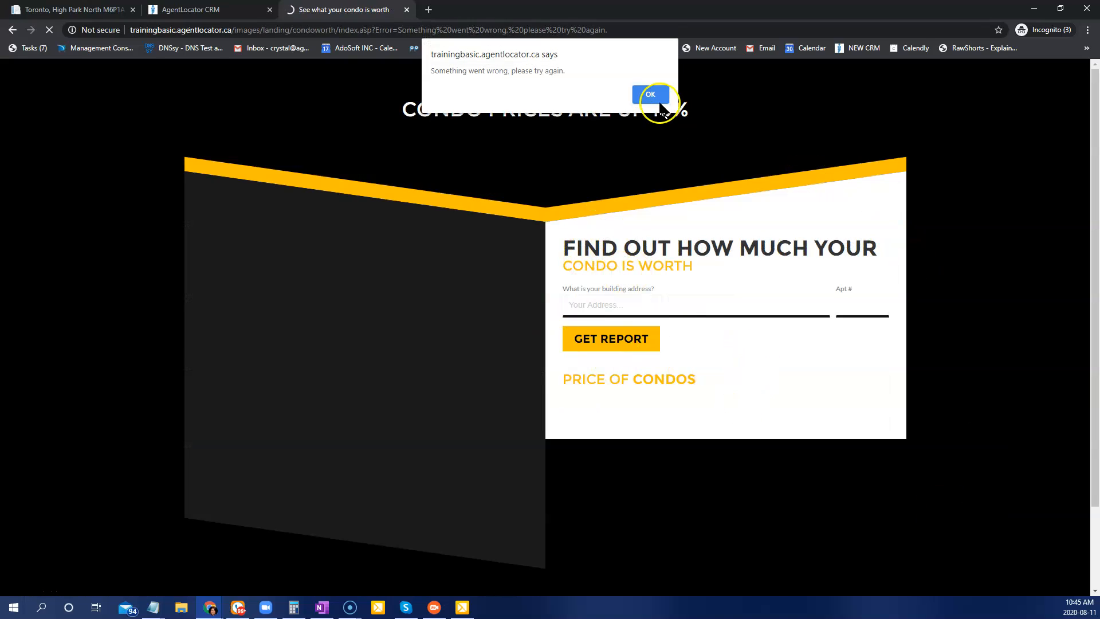
left_click(651, 96)
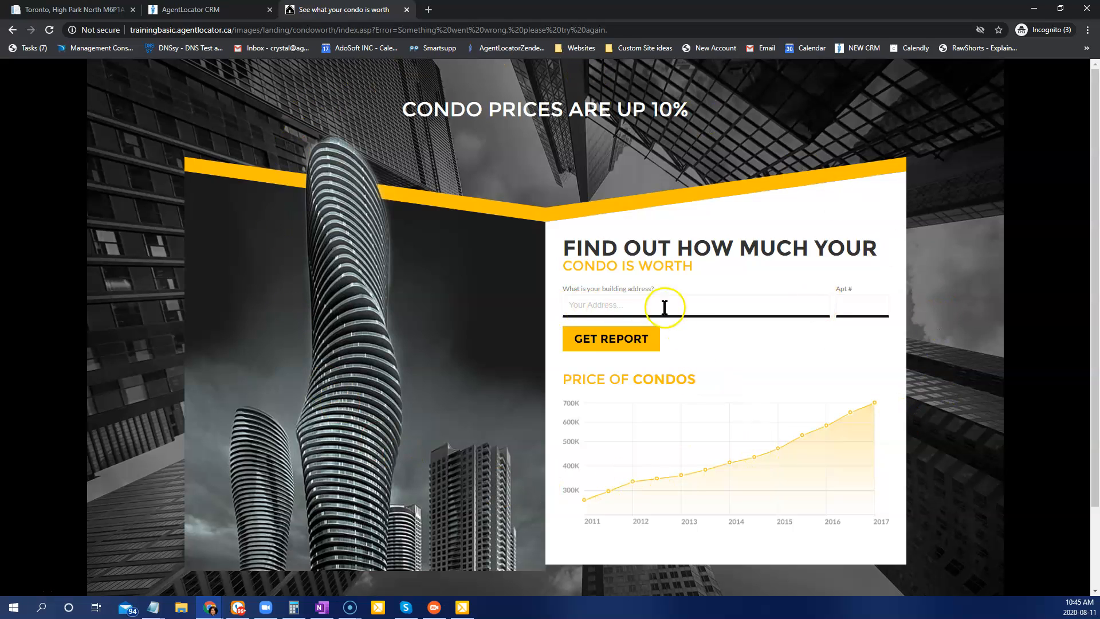
left_click(688, 307)
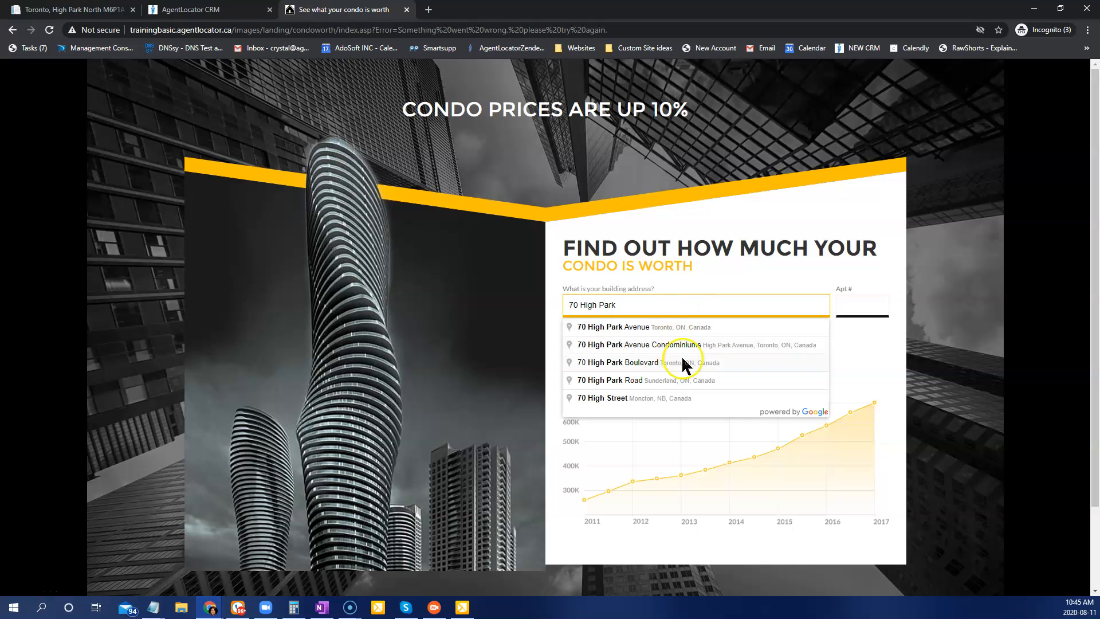
left_click(661, 326)
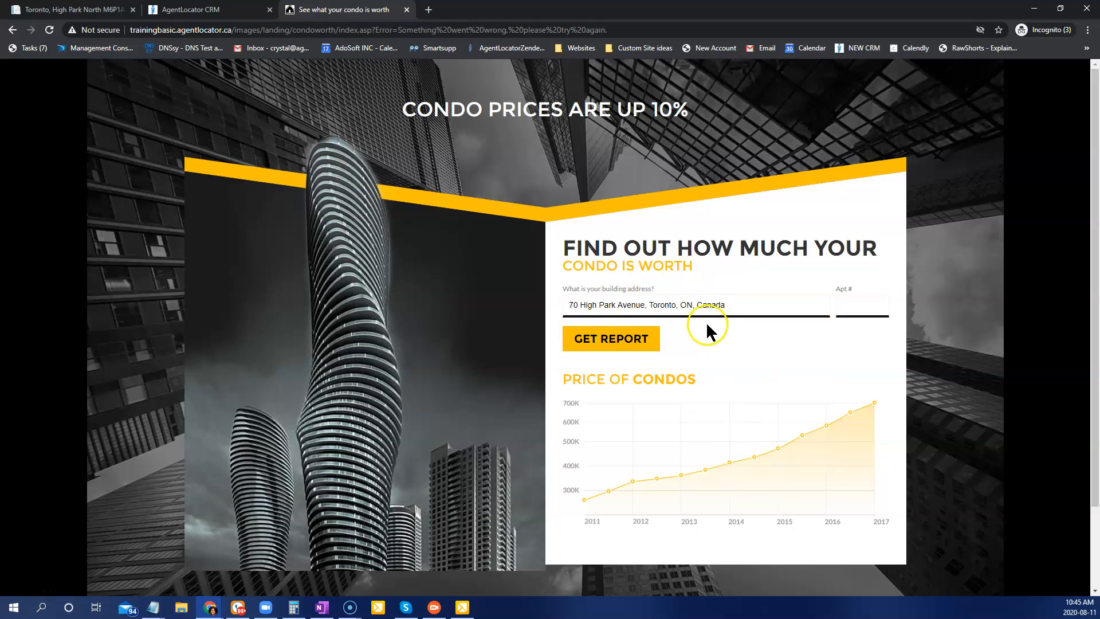
left_click(844, 304)
type("252")
Step: Submit the condo form to get the $529,000–$569,000 estimate, averaging $549,000
left_click(607, 338)
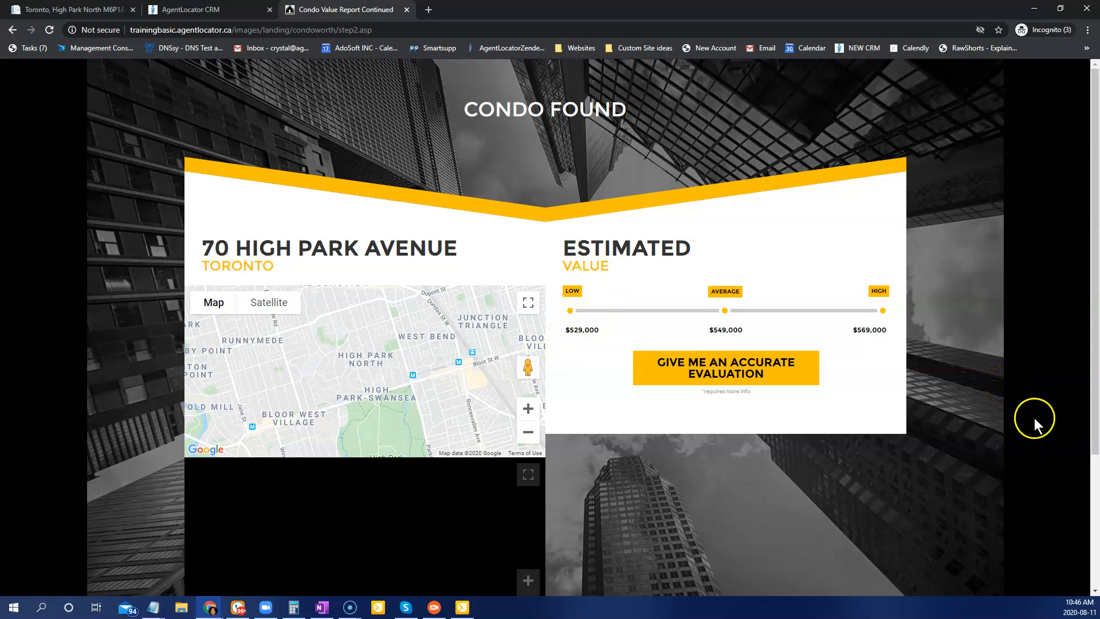
left_click(172, 10)
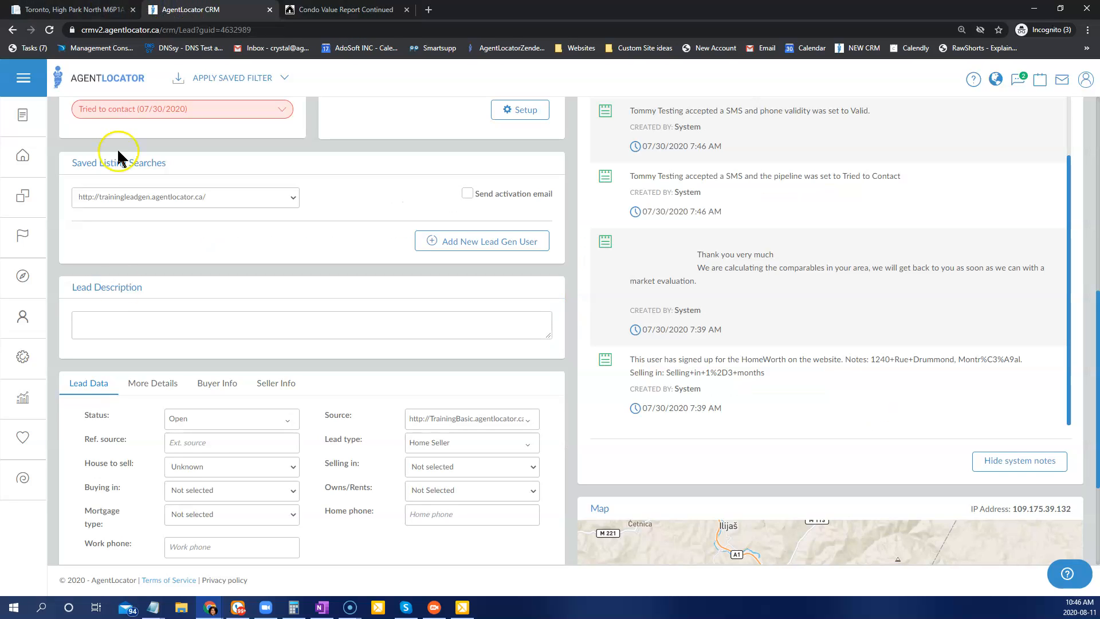
left_click(20, 199)
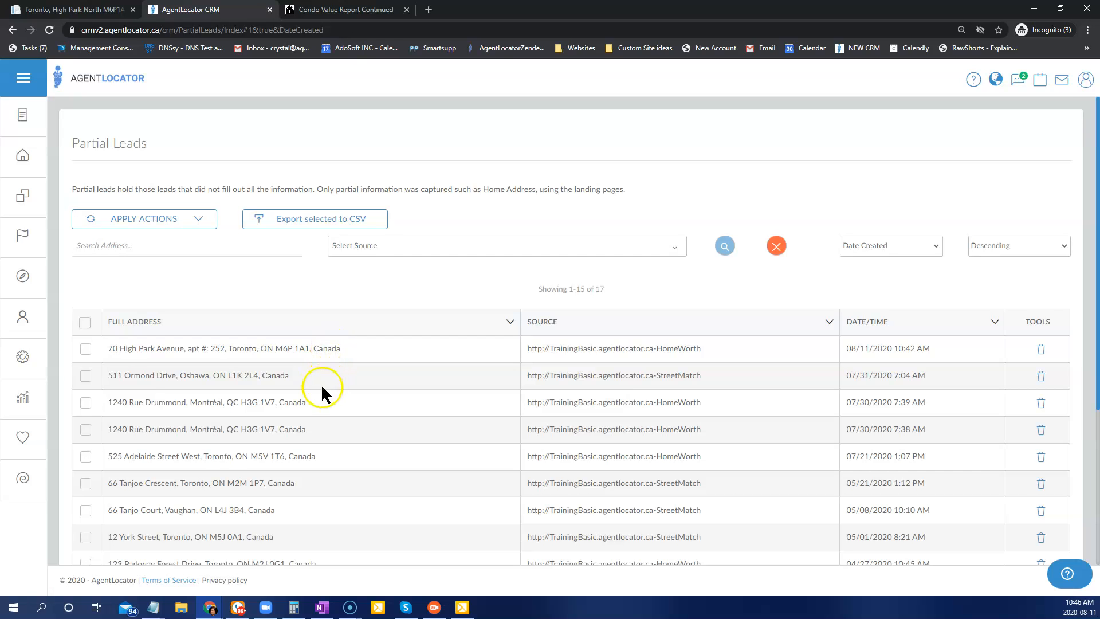
scroll(392, 409, "down", 2)
left_click_drag(107, 233, 459, 248)
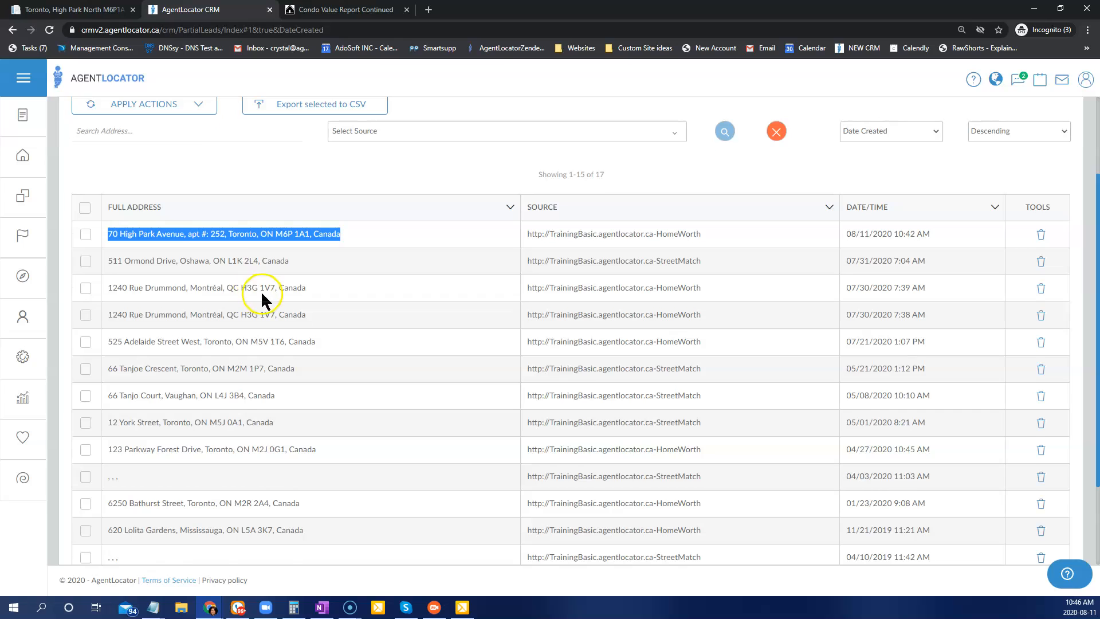
scroll(263, 297, "up", 1)
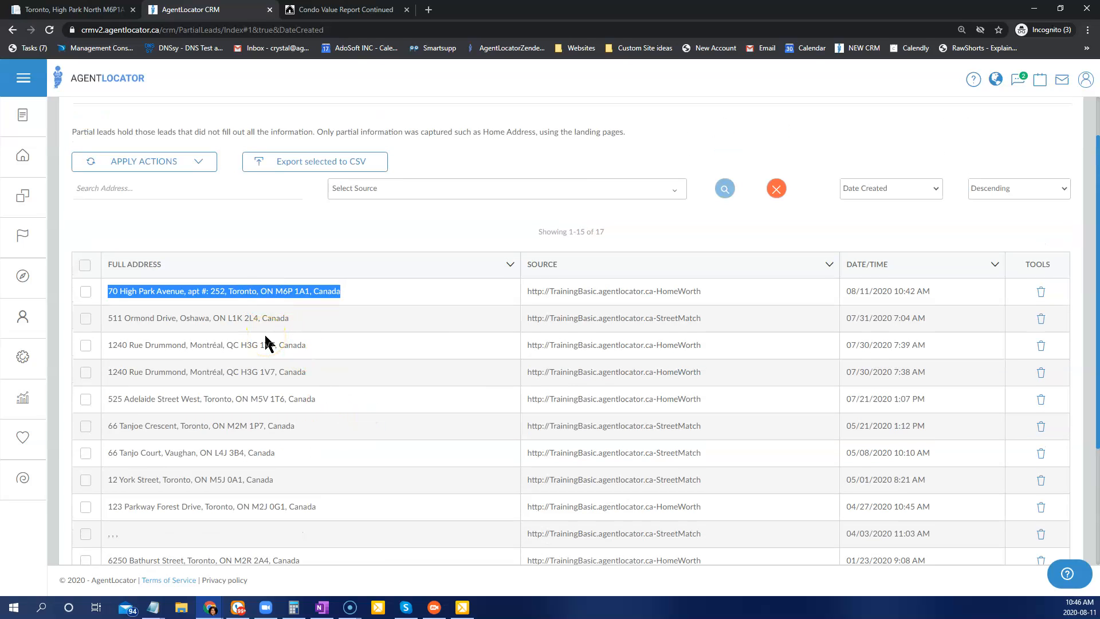
left_click(263, 299)
key("ctrl+Tab")
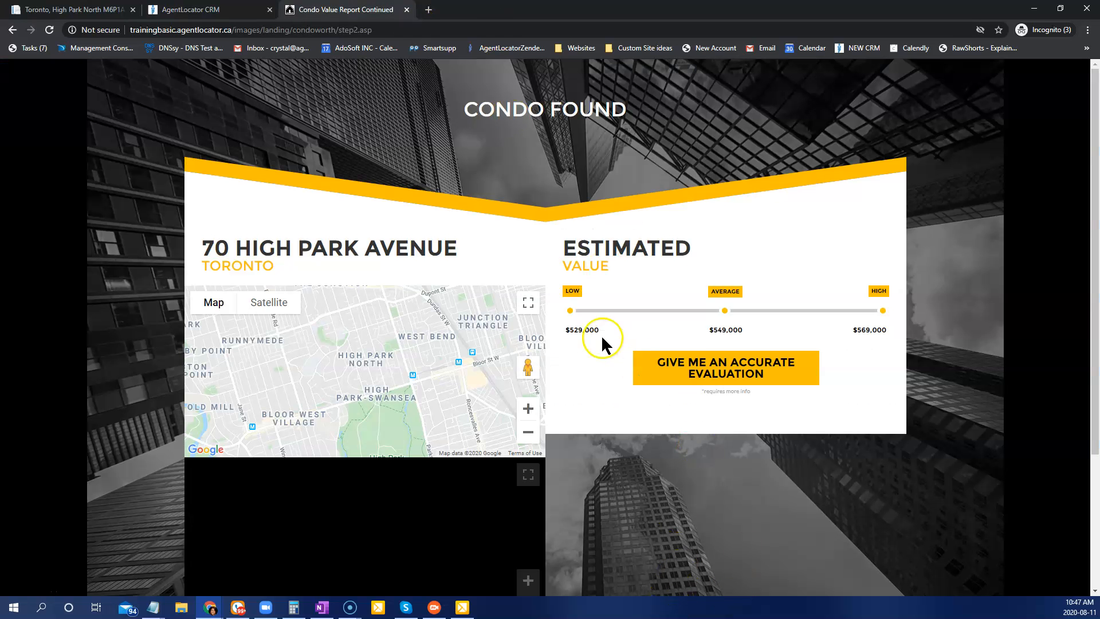
left_click(12, 30)
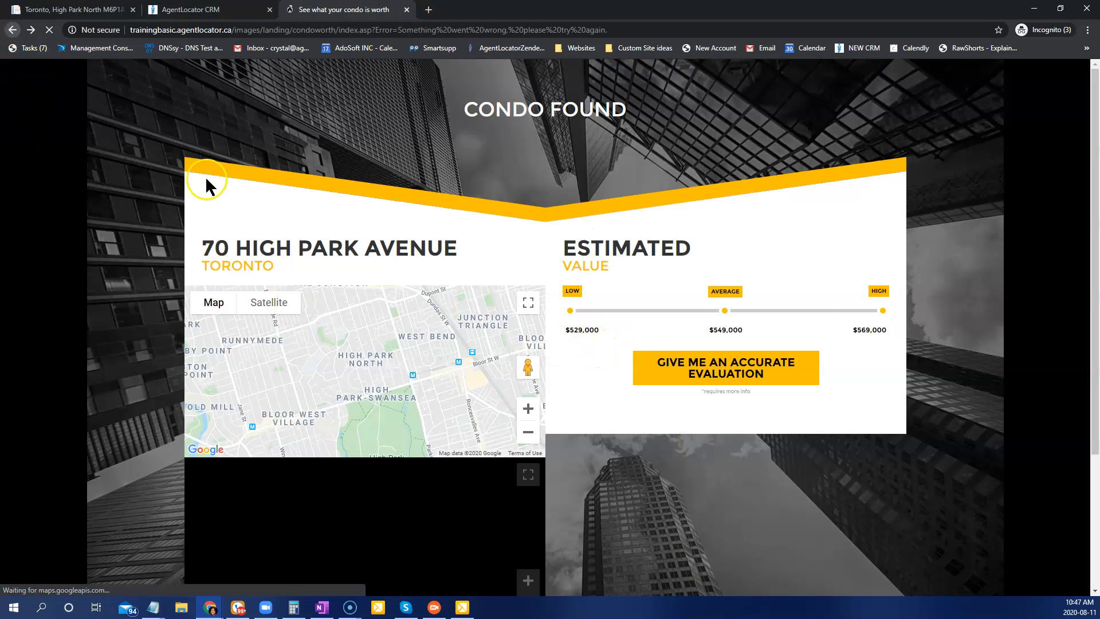